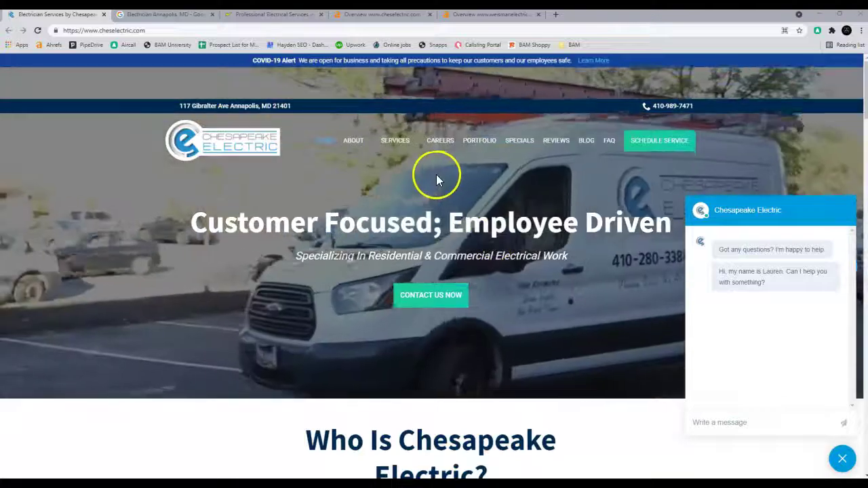
Scroll up and down through the current page to review its content.
scroll(380, 135, "down", 6)
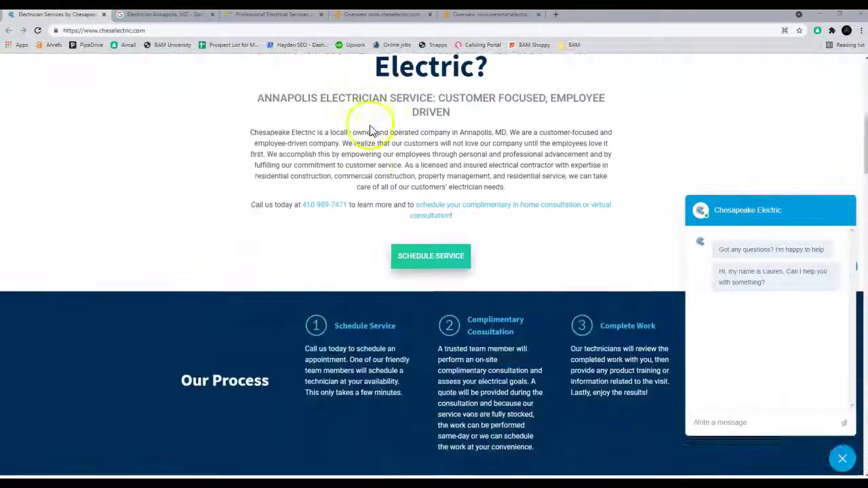
scroll(370, 130, "down", 15)
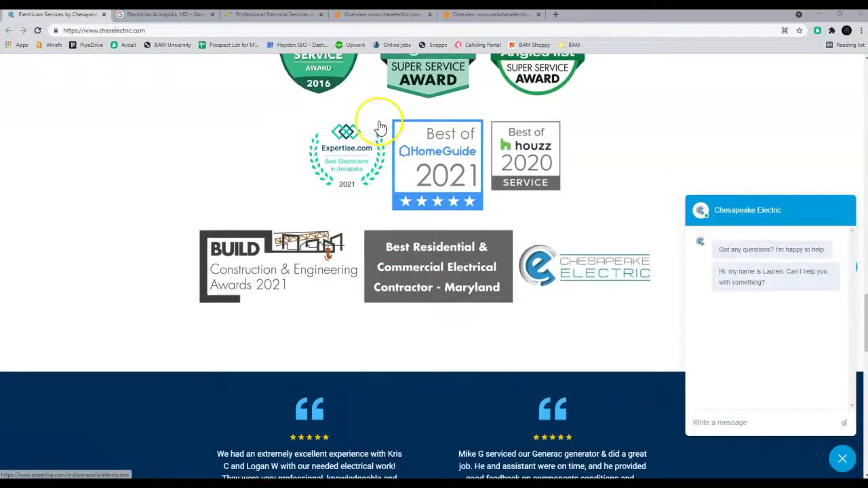
scroll(380, 127, "up", 20)
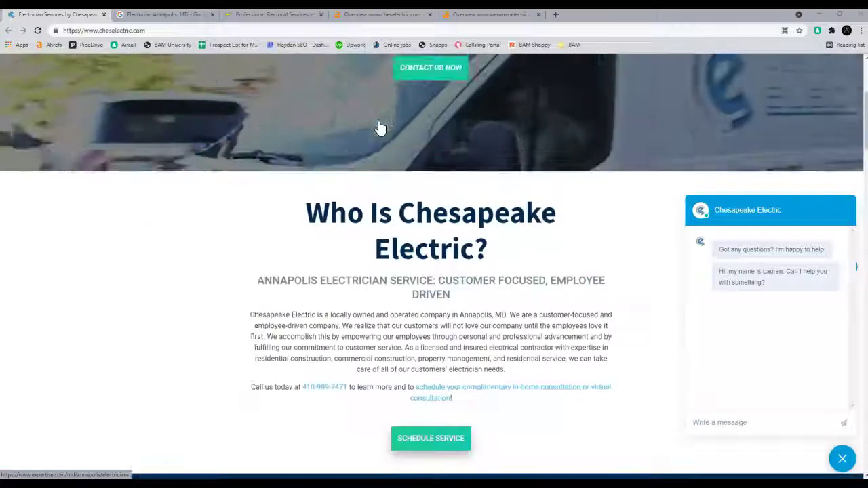
scroll(380, 128, "up", 4)
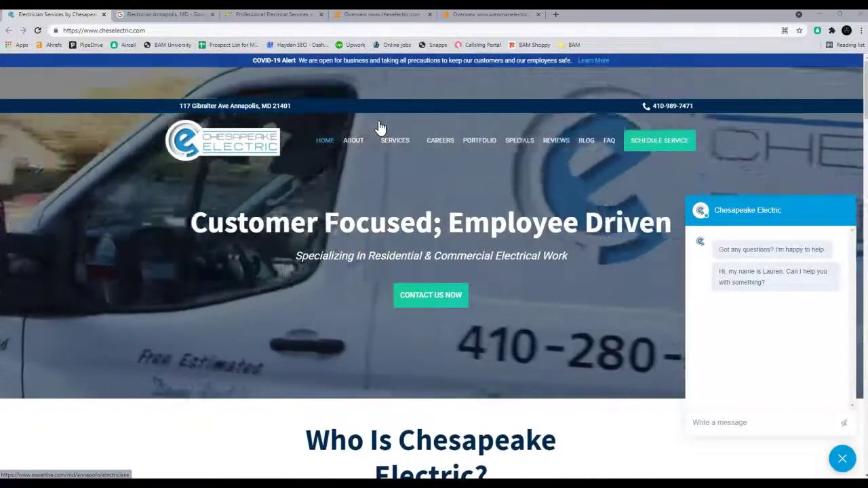
scroll(411, 173, "down", 2)
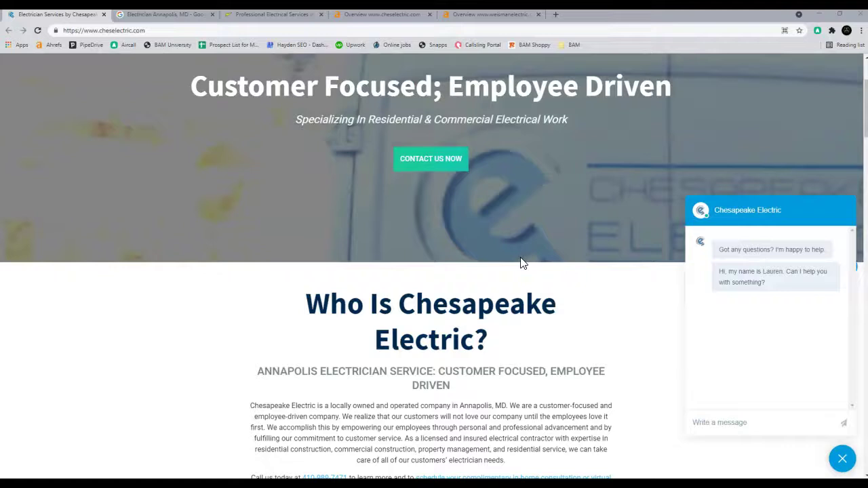
left_click(553, 235)
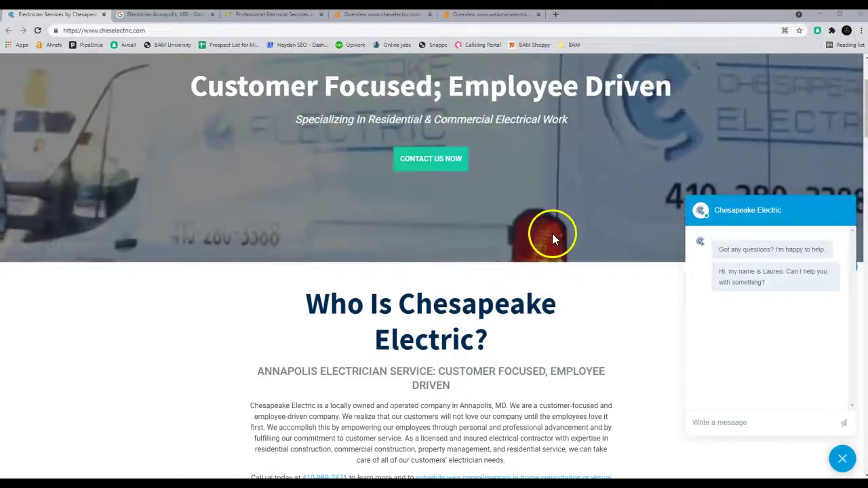
scroll(454, 248, "down", 5)
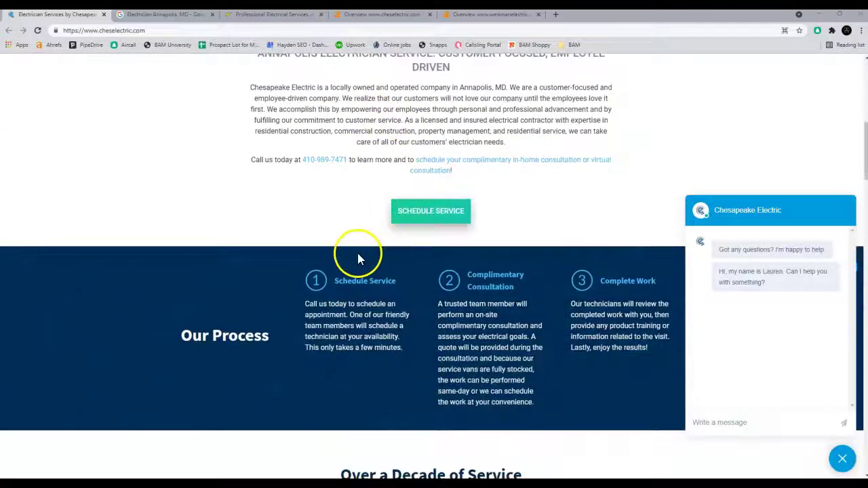
scroll(561, 261, "down", 3)
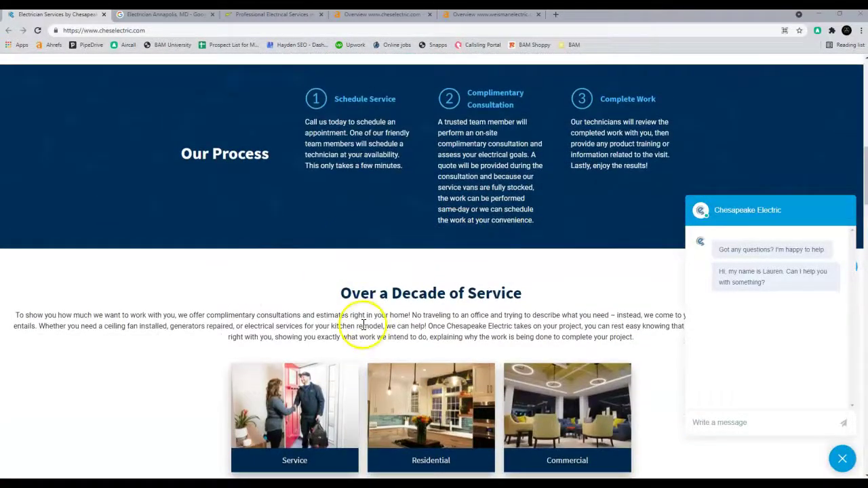
scroll(330, 310, "down", 7)
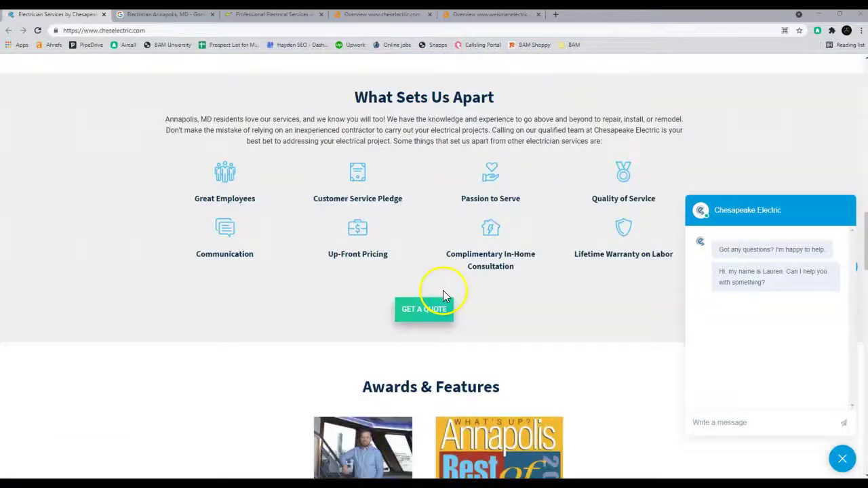
scroll(443, 291, "down", 9)
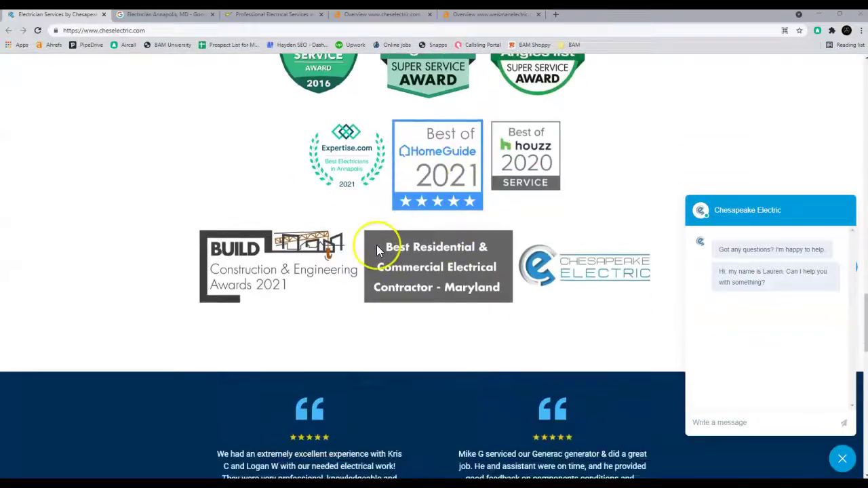
scroll(378, 250, "up", 9)
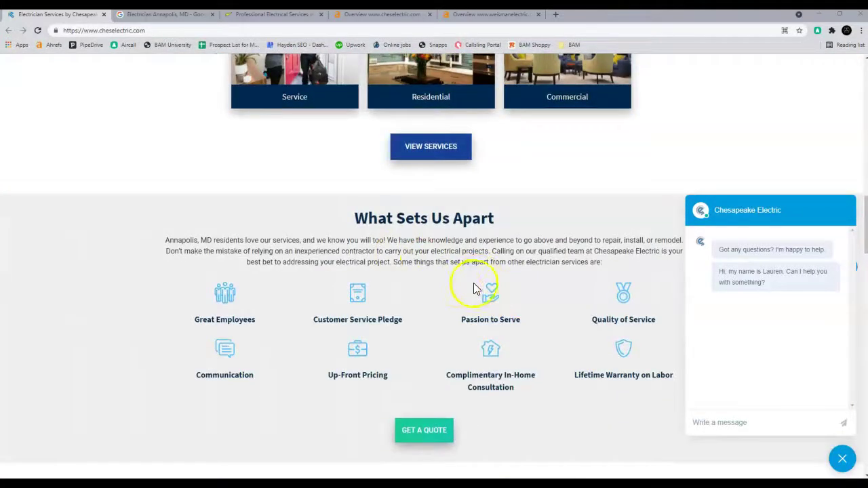
scroll(473, 288, "up", 5)
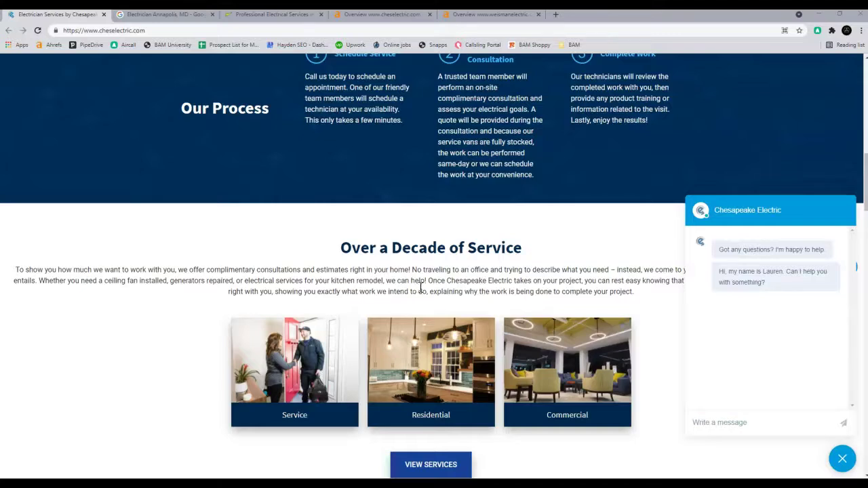
scroll(436, 279, "up", 5)
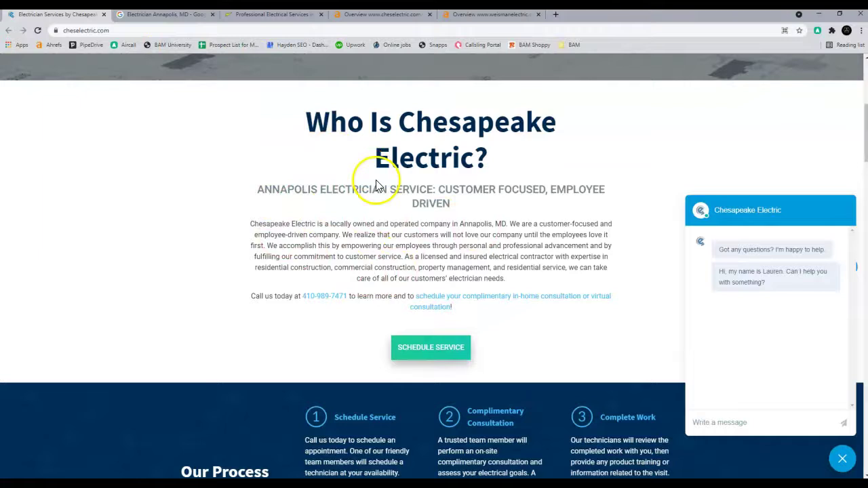
Review the 'Electrician Annapolis, MD' results, highlighting Chesapeake Electric at the top of the local listings.
left_click(174, 16)
scroll(242, 218, "up", 2)
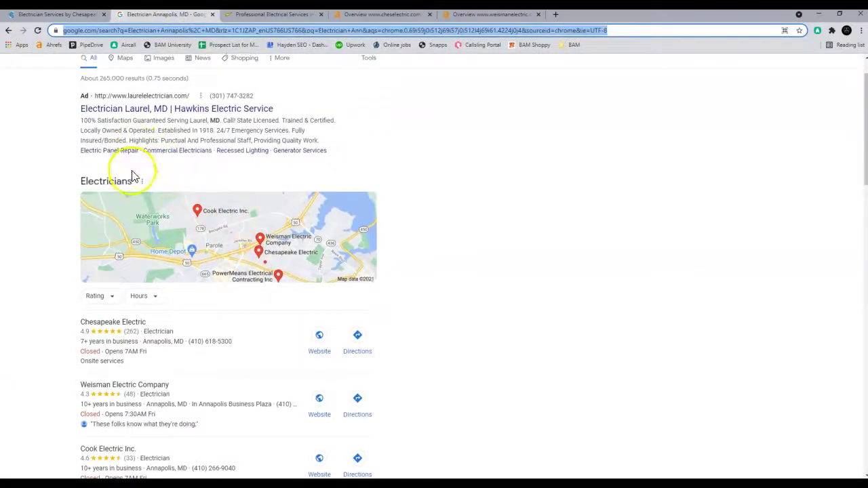
scroll(135, 163, "up", 1)
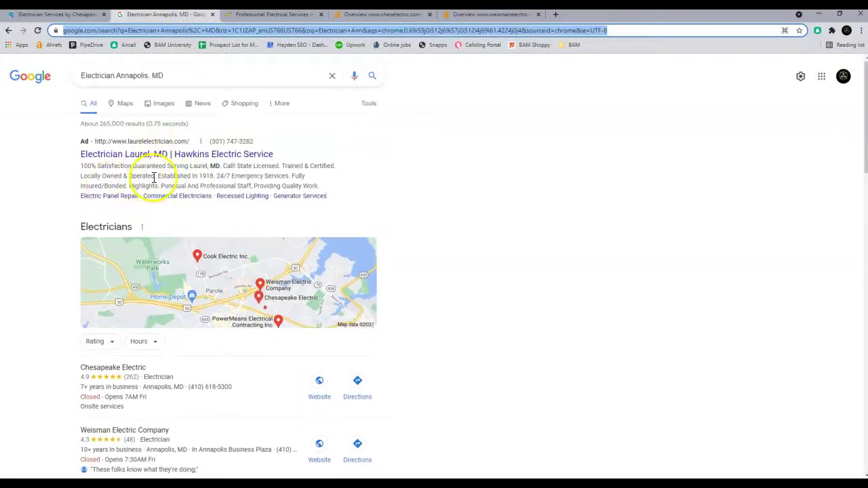
scroll(91, 242, "down", 3)
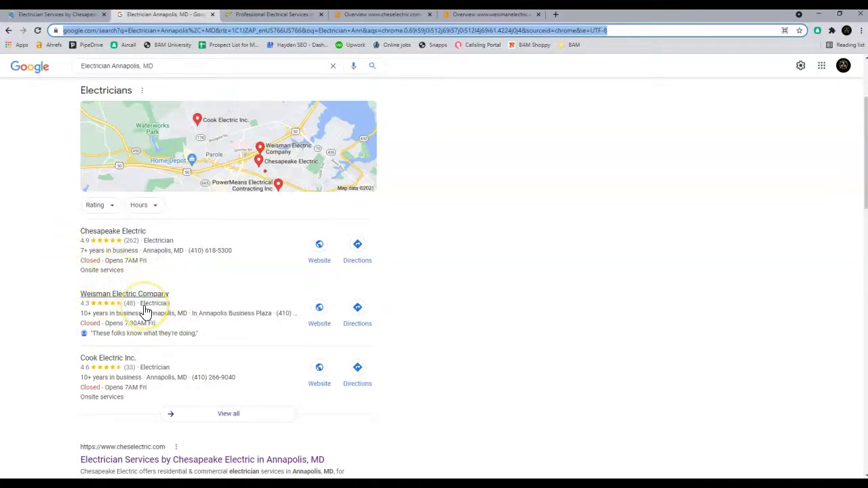
left_click(59, 237)
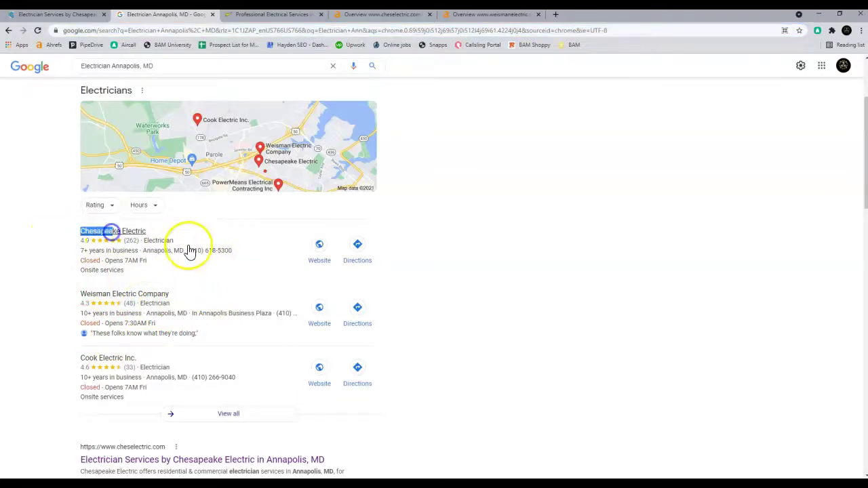
scroll(238, 275, "down", 1)
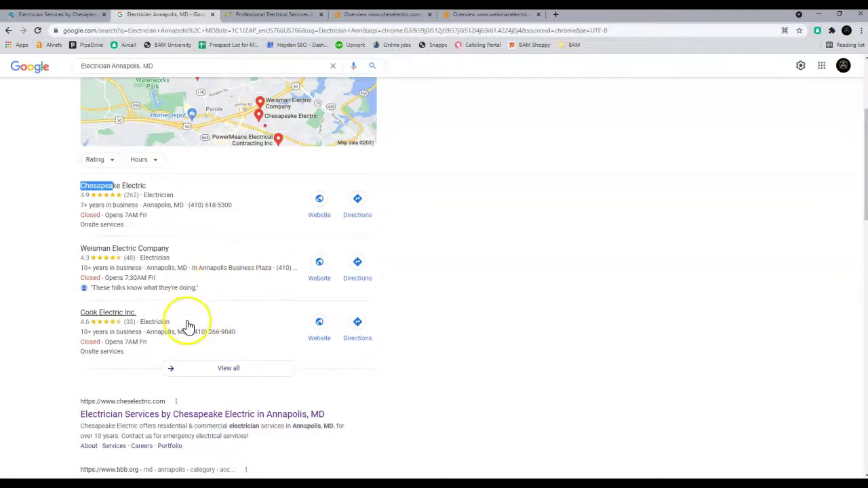
scroll(203, 265, "down", 1)
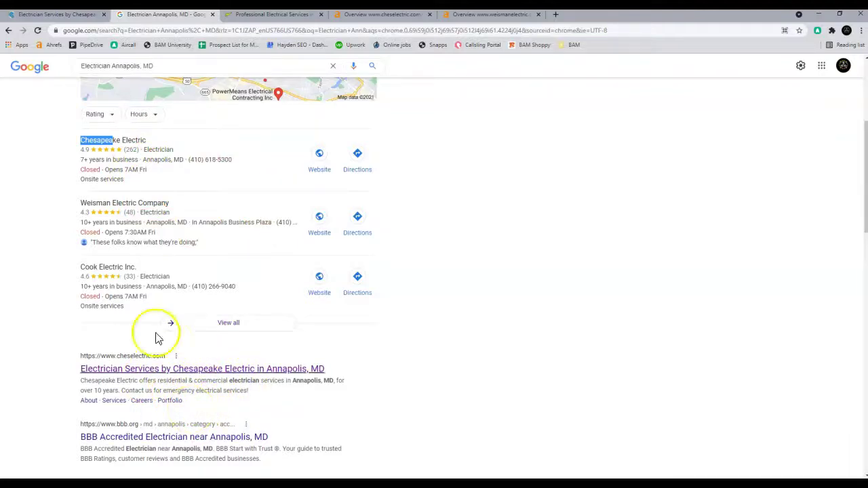
triple_click(113, 65)
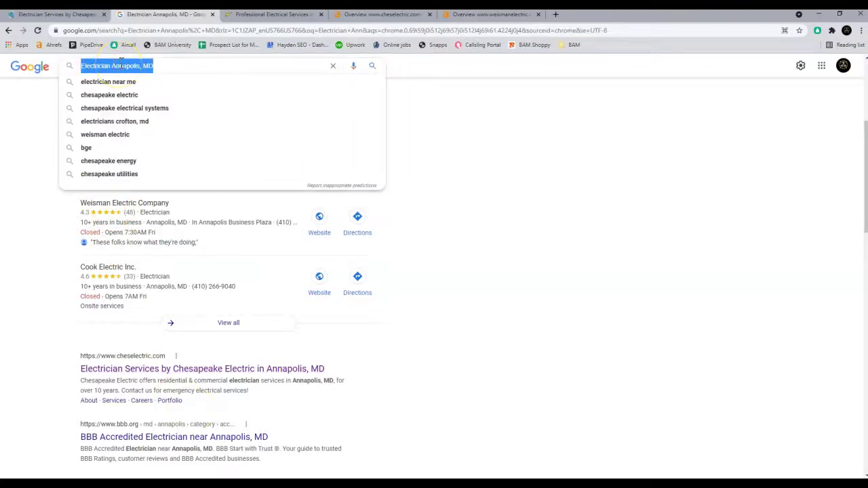
left_click(425, 298)
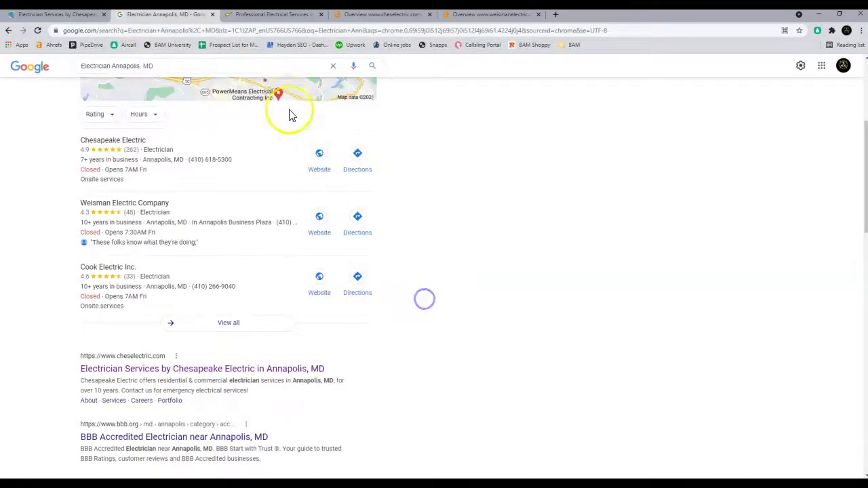
Browse weismanelectric.com's service sections, then return to its Annapolis electricians banner.
left_click(268, 15)
scroll(373, 194, "down", 10)
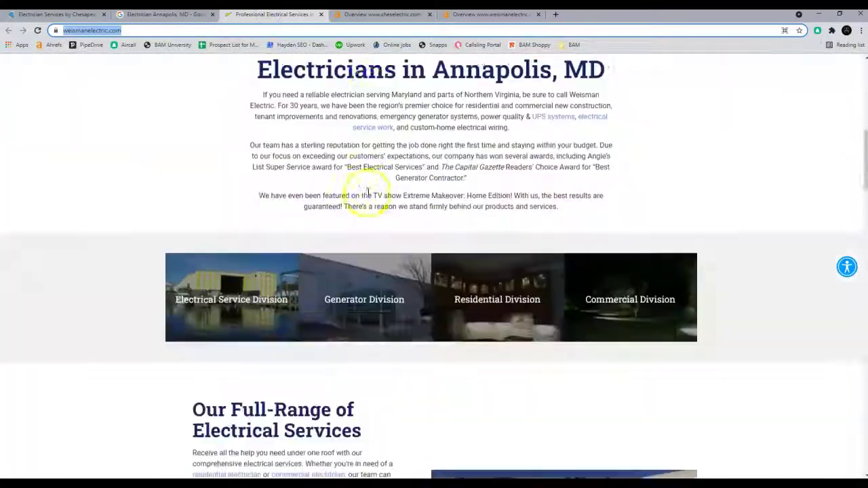
scroll(353, 224, "down", 15)
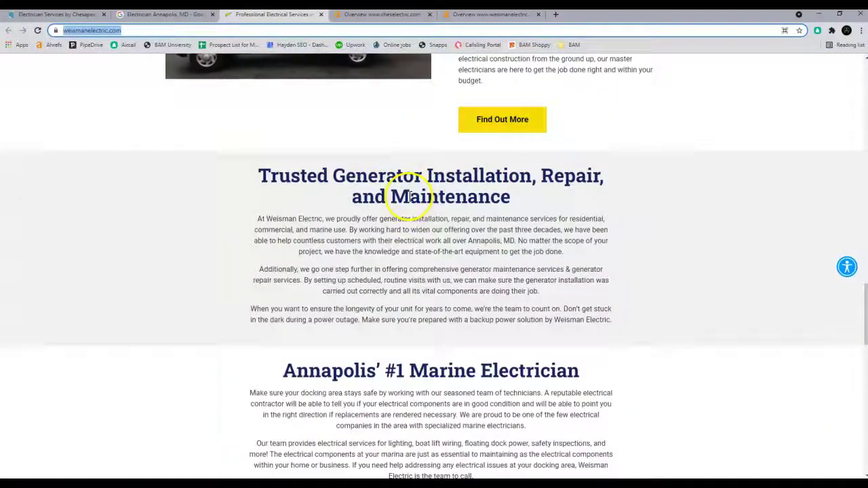
scroll(377, 196, "down", 6)
scroll(377, 196, "up", 15)
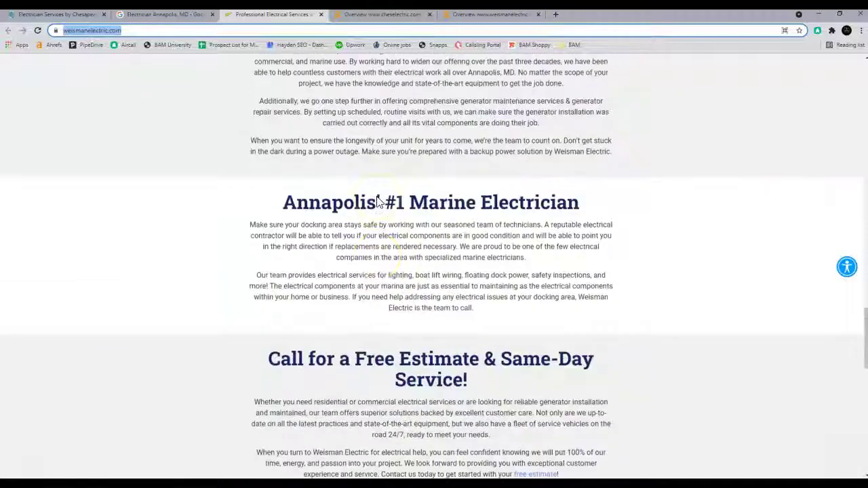
scroll(376, 196, "up", 15)
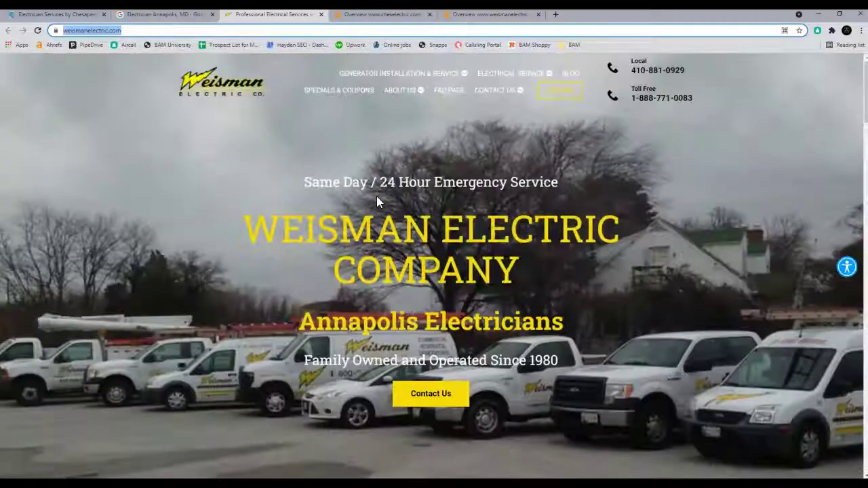
left_click(382, 232)
Check cheselectric.com's Ahrefs UR 27 and DR 7, then bring up weismanelectric.com's overview.
left_click(354, 14)
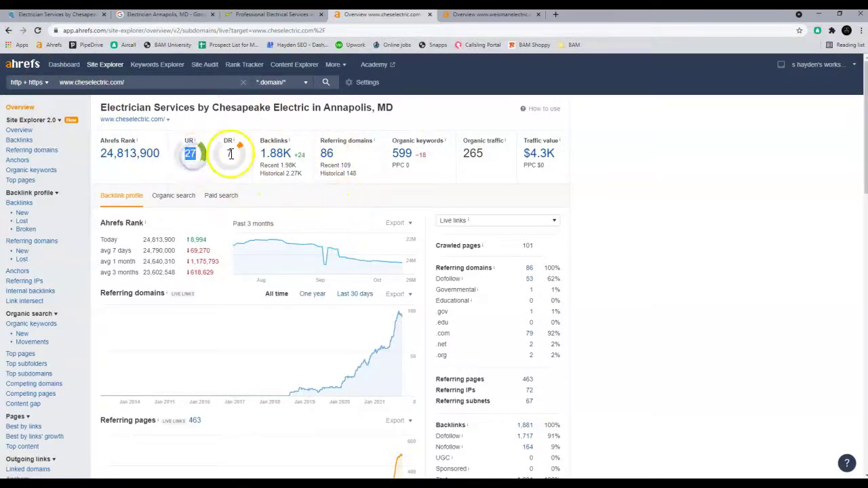
left_click(188, 155)
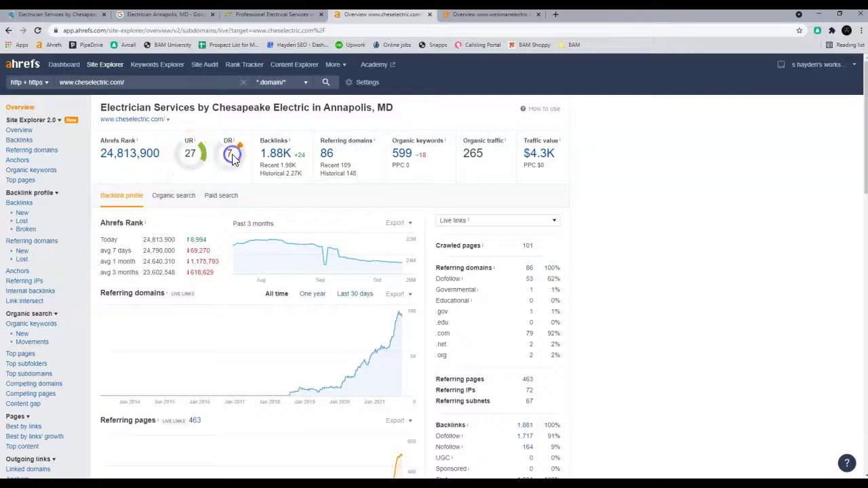
left_click(192, 155)
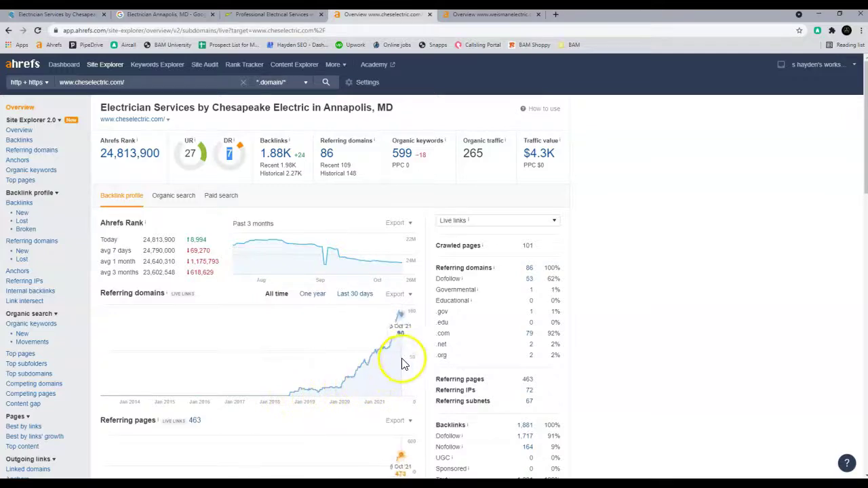
scroll(332, 378, "down", 2)
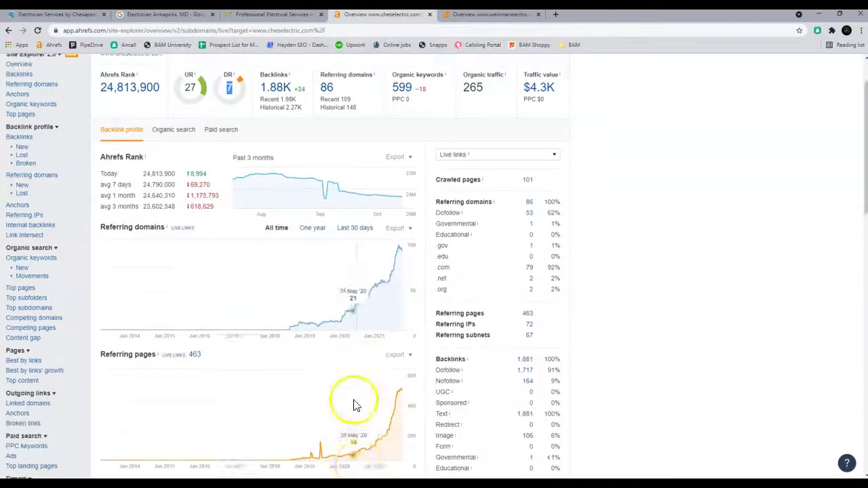
scroll(366, 343, "up", 2)
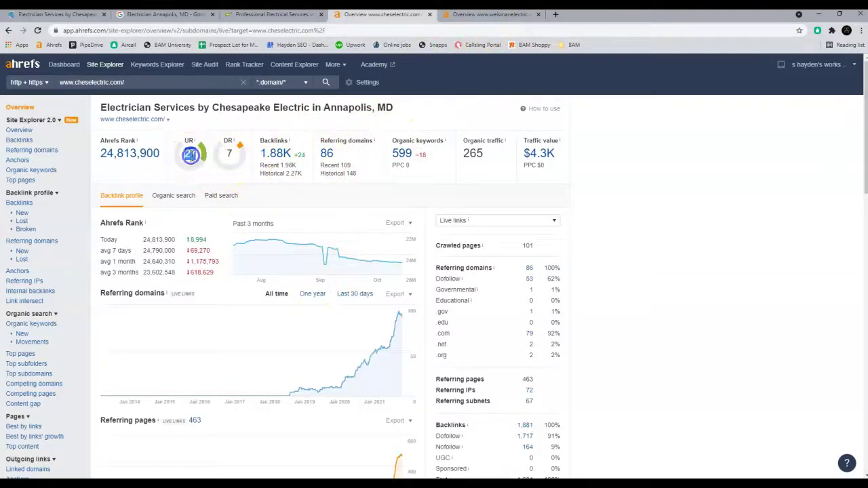
left_click(500, 17)
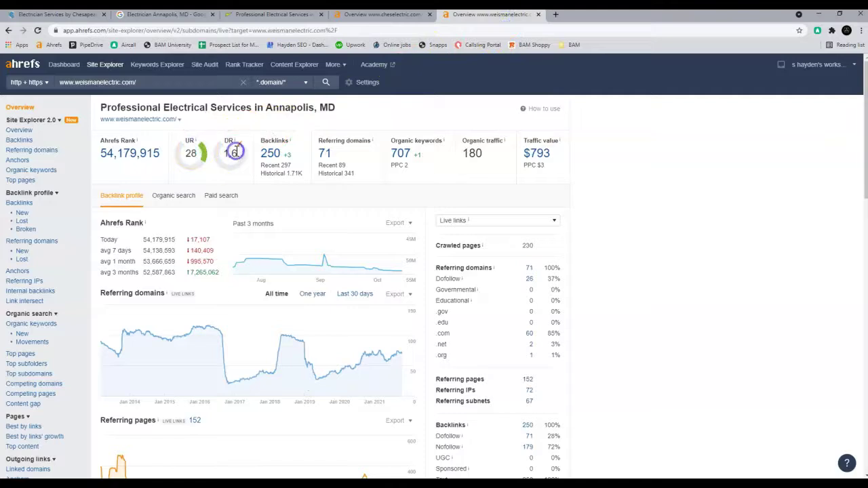
left_click(375, 21)
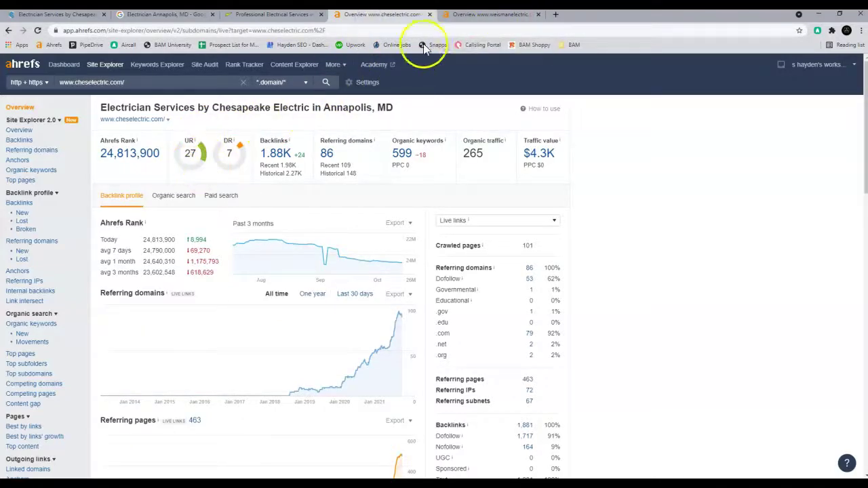
left_click(471, 16)
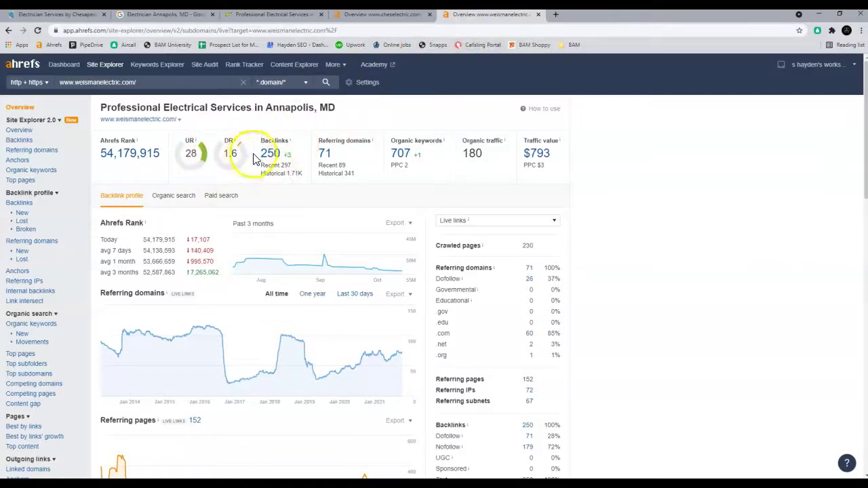
left_click_drag(253, 157, 267, 154)
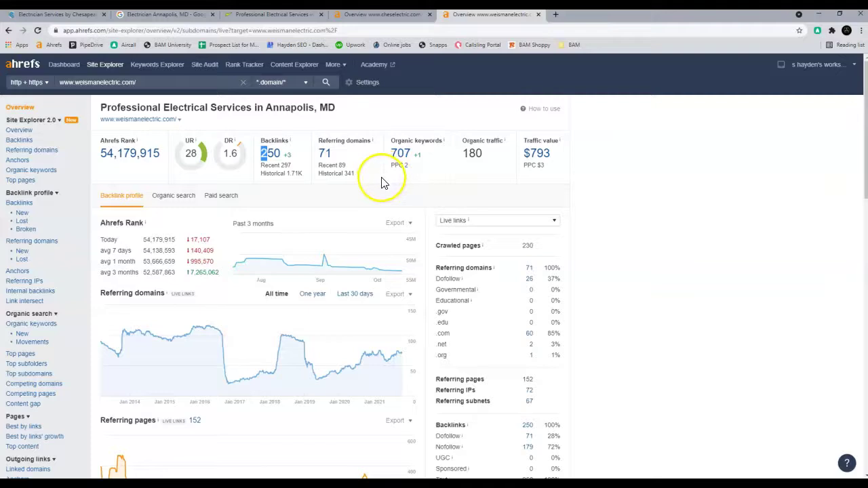
scroll(380, 180, "down", 5)
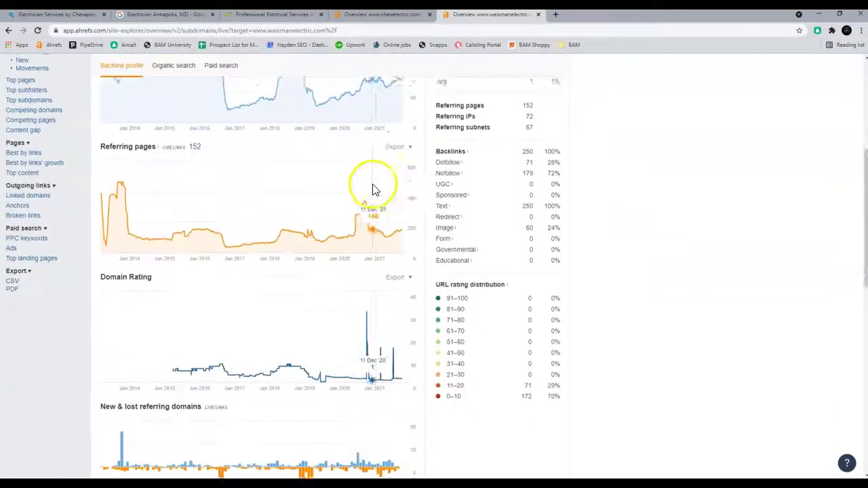
scroll(372, 190, "up", 5)
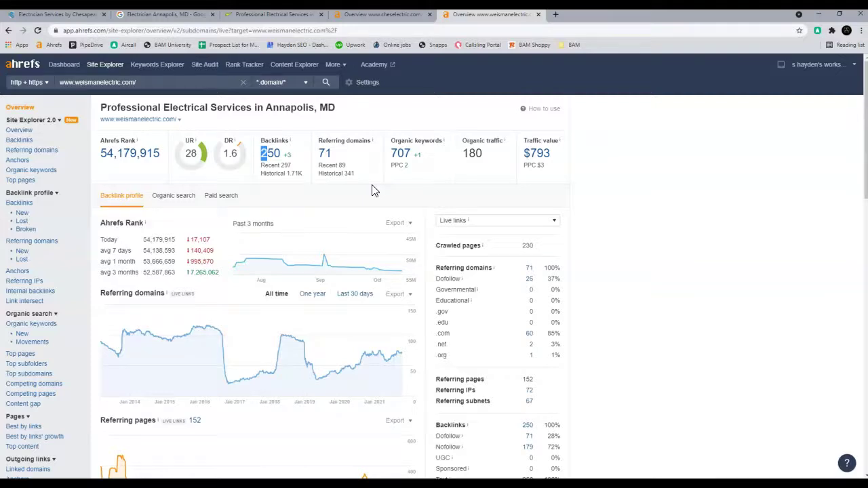
Go back to cheselectric.com and scroll up to its 'Customer Focused; Employee Driven' banner.
left_click(62, 15)
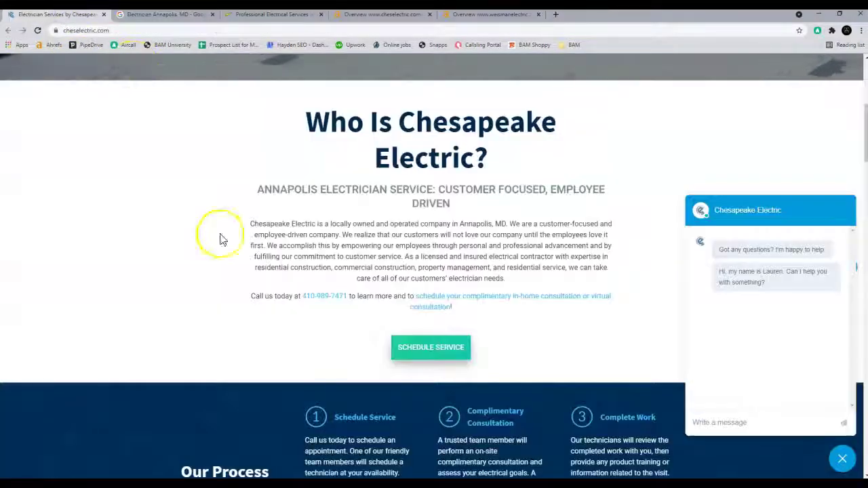
scroll(219, 239, "up", 5)
scroll(193, 252, "up", 1)
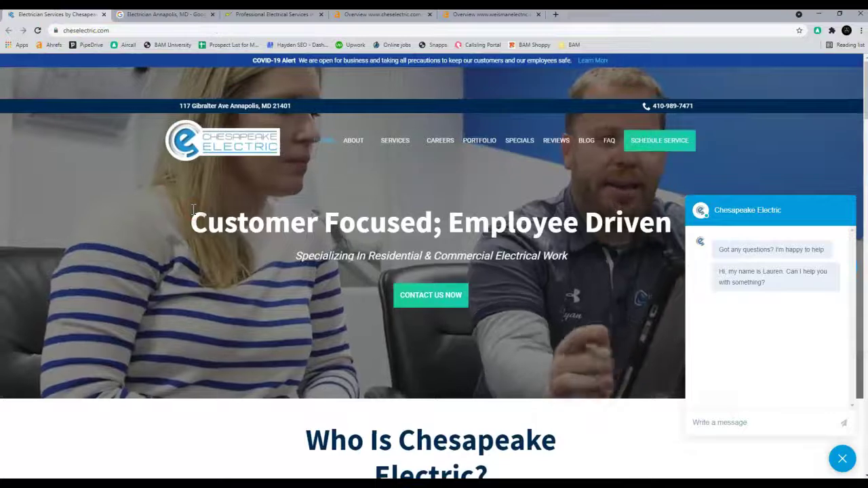